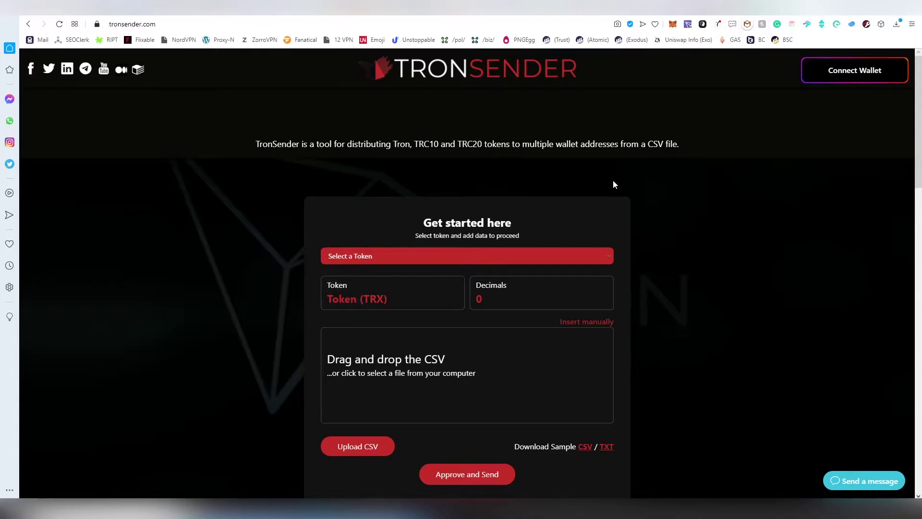
Step: Open the TronLink wallet to see the Shasta account's balance of about 28476 TRX
{"action": "left_click", "coordinate": [688, 24]}
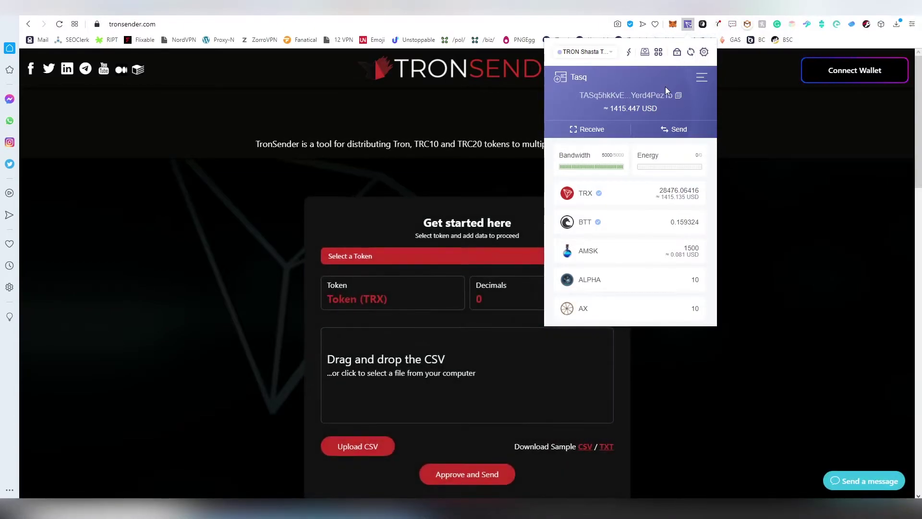
Step: Reselect TRON Shasta Testnet in TronLink so its balances refresh
{"action": "left_click", "coordinate": [609, 52]}
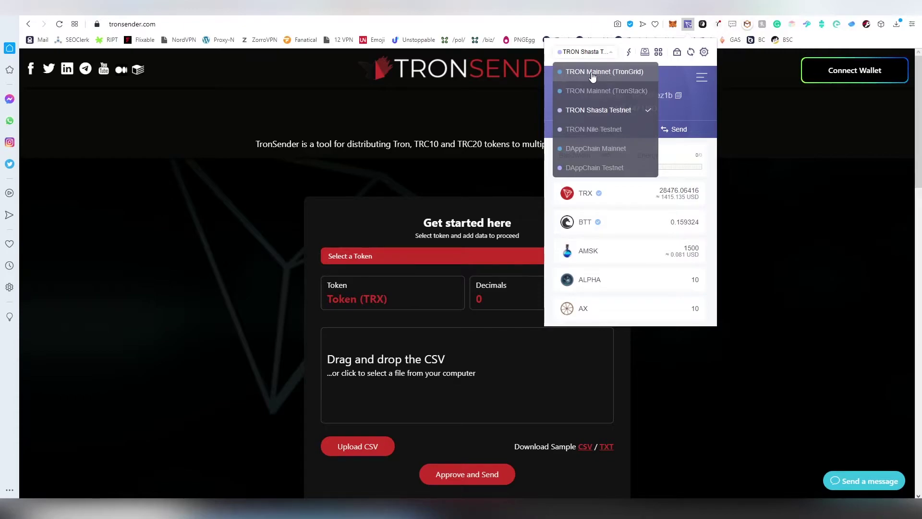
{"action": "left_click", "coordinate": [619, 112]}
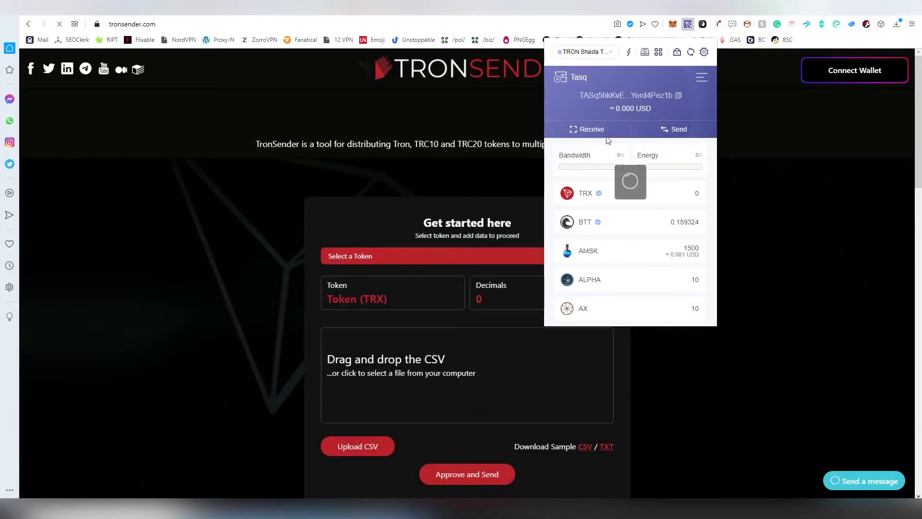
Step: Dismiss the wallet and connect TronSender to the wallet on Shasta Testnet
{"action": "left_click", "coordinate": [522, 201]}
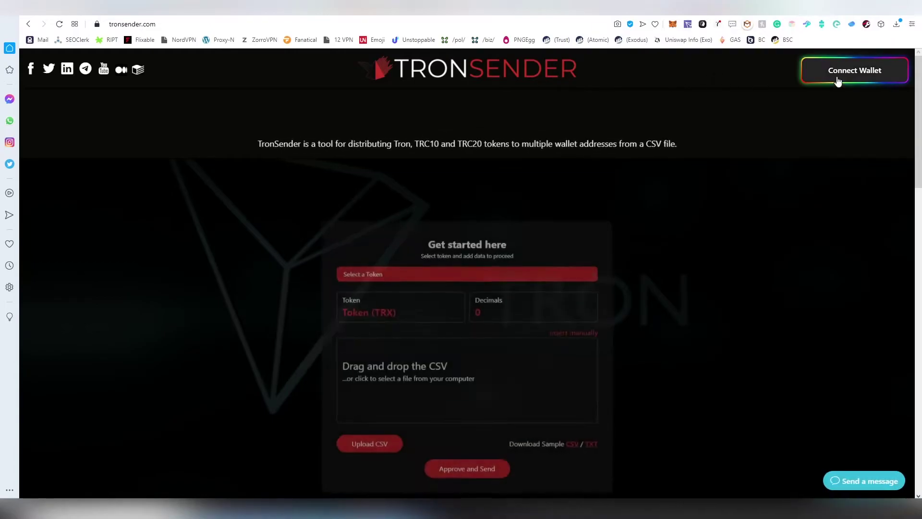
{"action": "left_click", "coordinate": [841, 78]}
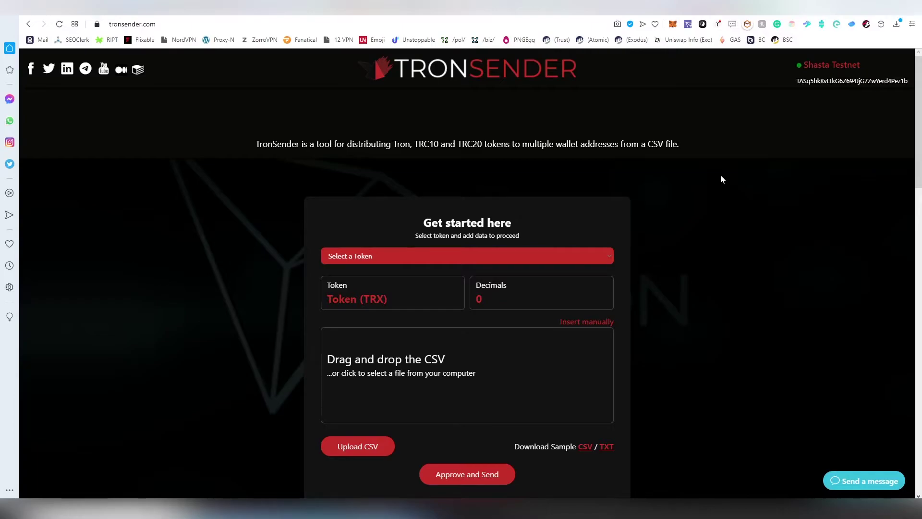
{"action": "scroll", "coordinate": [720, 179], "scroll_direction": "down", "scroll_amount": 1}
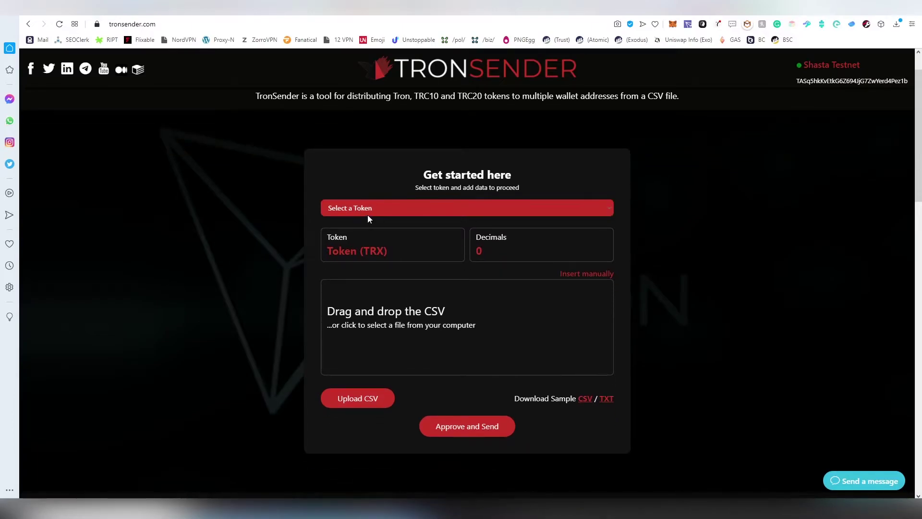
Step: Pick trx from the token dropdown, giving Decimals 6
{"action": "left_click", "coordinate": [379, 213]}
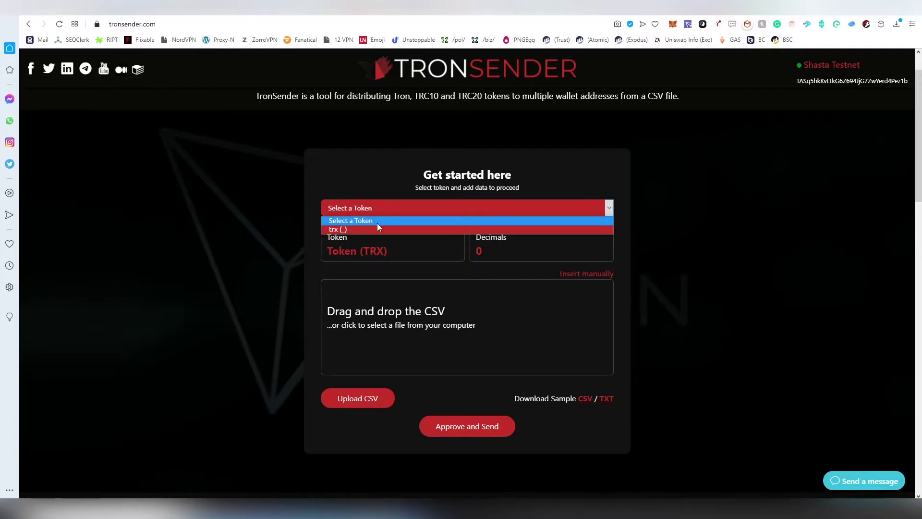
{"action": "left_click", "coordinate": [346, 231]}
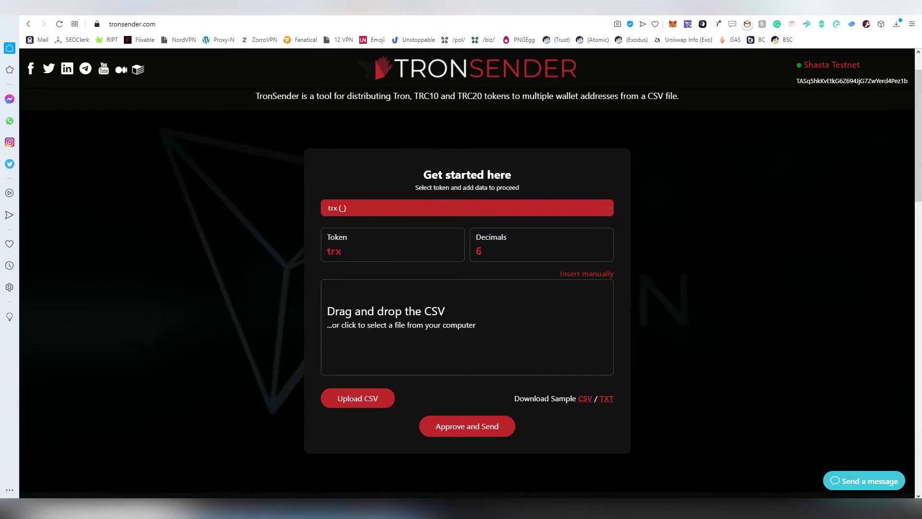
Step: Switch TronLink to TRON Mainnet (TronGrid) and reconnect TronSender on mainnet
{"action": "left_click", "coordinate": [687, 24]}
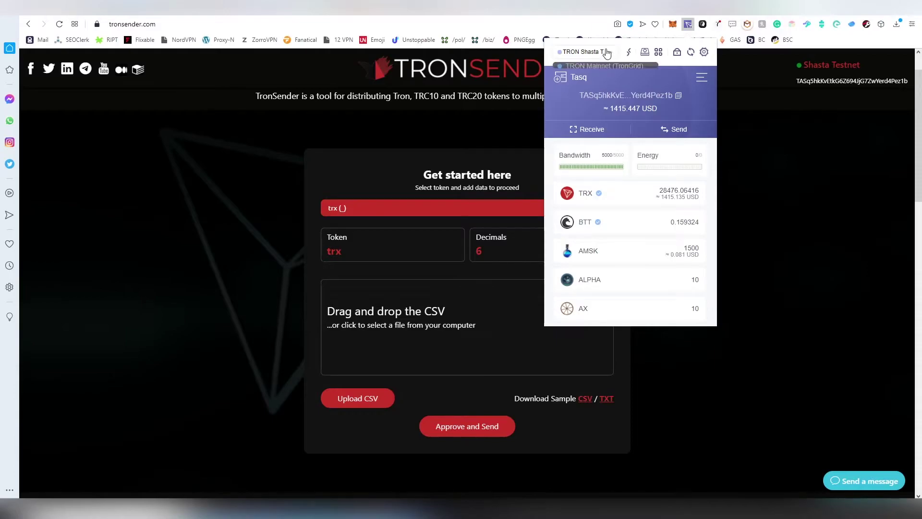
{"action": "left_click", "coordinate": [596, 53]}
{"action": "left_click", "coordinate": [591, 71]}
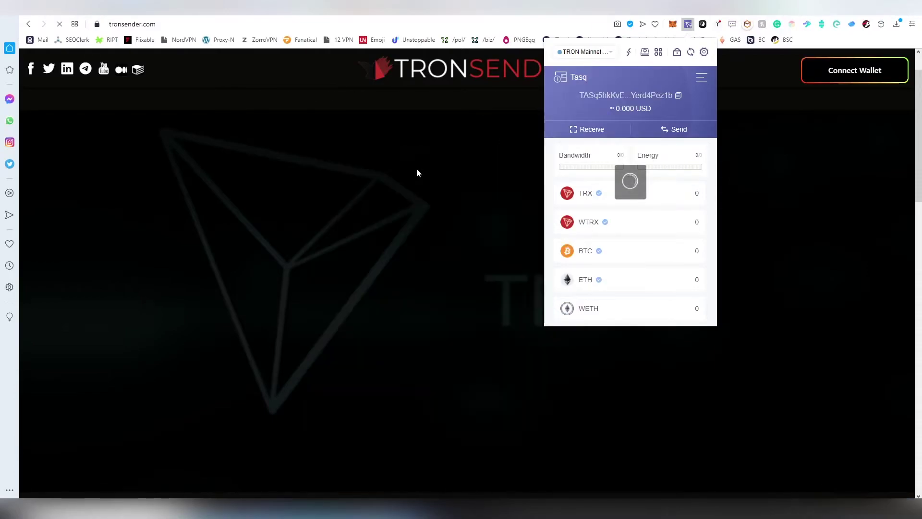
{"action": "left_click", "coordinate": [435, 174]}
{"action": "left_click", "coordinate": [822, 81]}
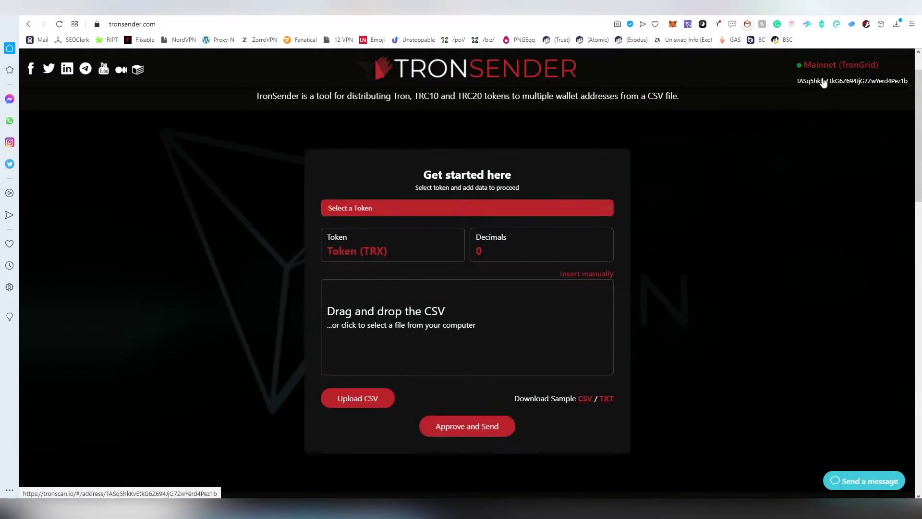
Step: Browse the mainnet token list and close it without choosing a token
{"action": "left_click", "coordinate": [470, 207]}
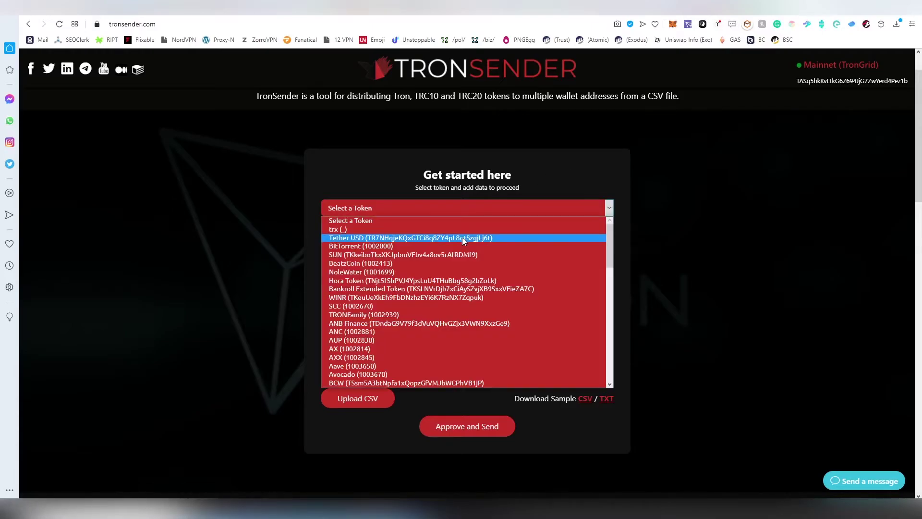
{"action": "scroll", "coordinate": [462, 237], "scroll_direction": "down", "scroll_amount": 6}
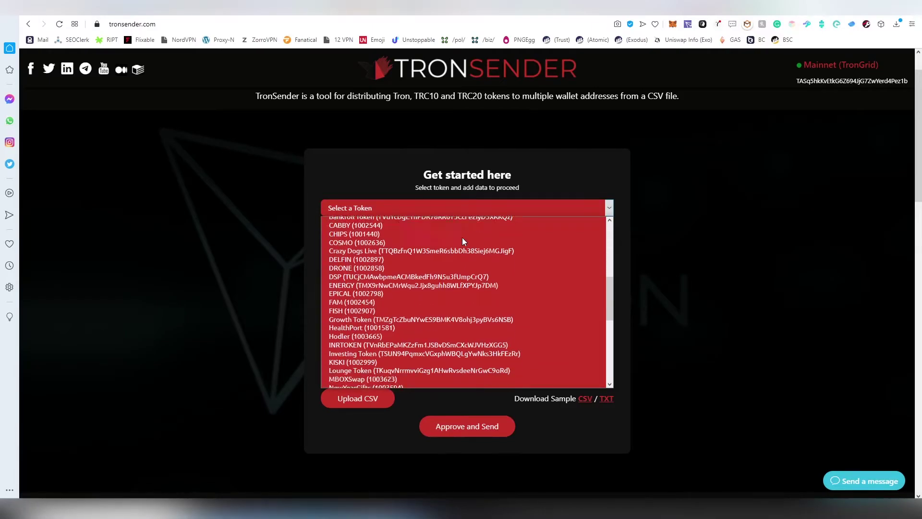
{"action": "scroll", "coordinate": [462, 266], "scroll_direction": "down", "scroll_amount": 4}
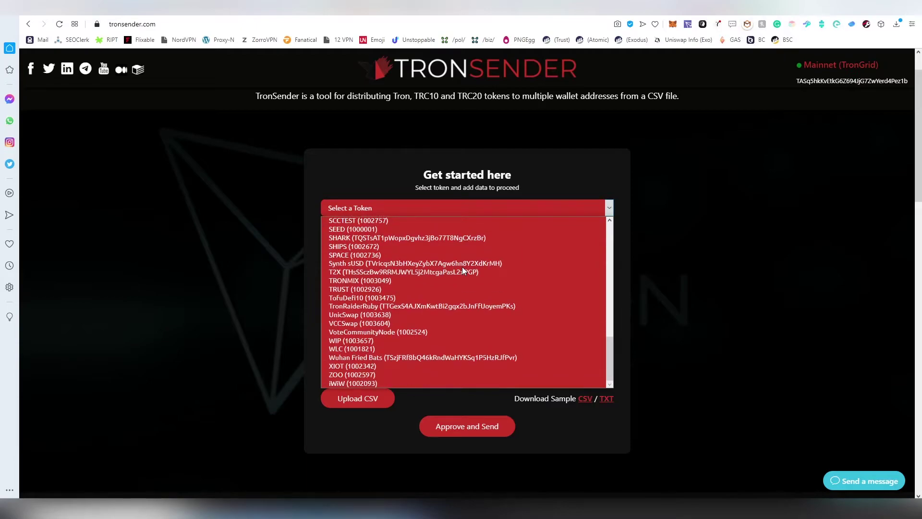
{"action": "scroll", "coordinate": [466, 302], "scroll_direction": "up", "scroll_amount": 10}
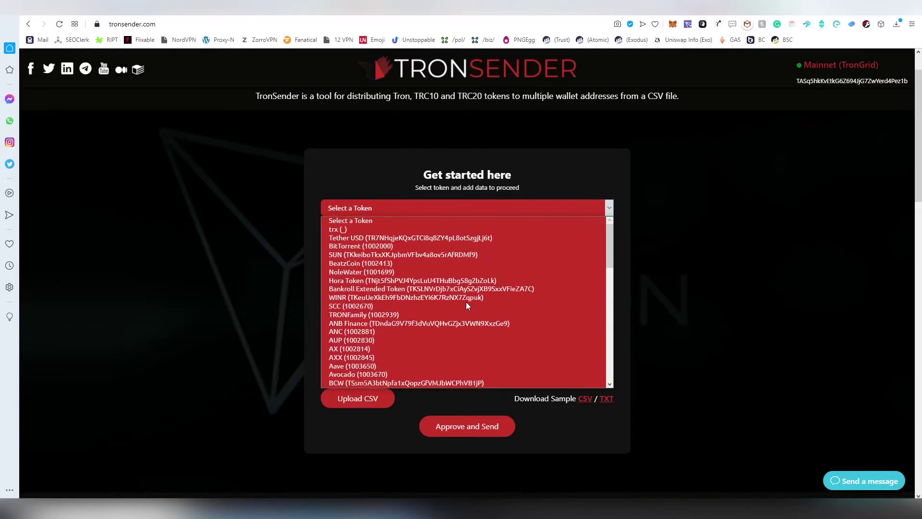
{"action": "left_click", "coordinate": [521, 178]}
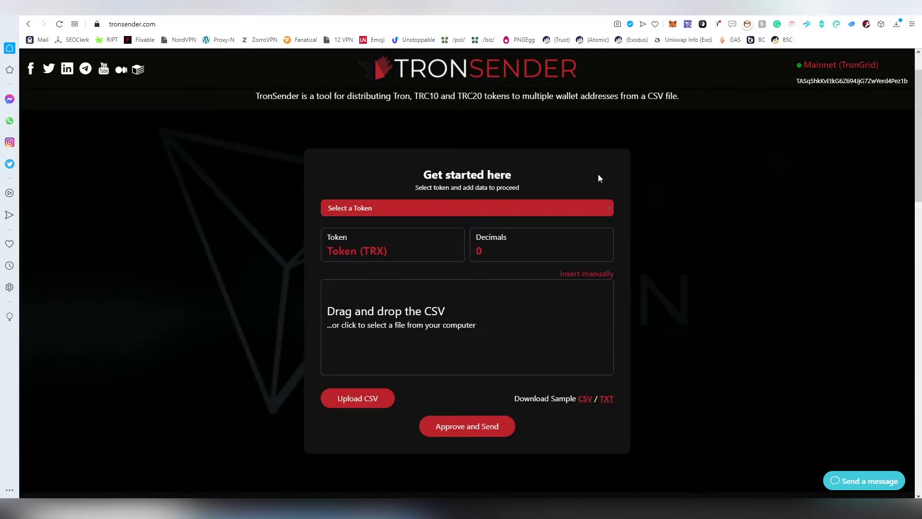
Step: Return TronLink to TRON Shasta Testnet and reconnect TronSender on it
{"action": "left_click", "coordinate": [688, 24]}
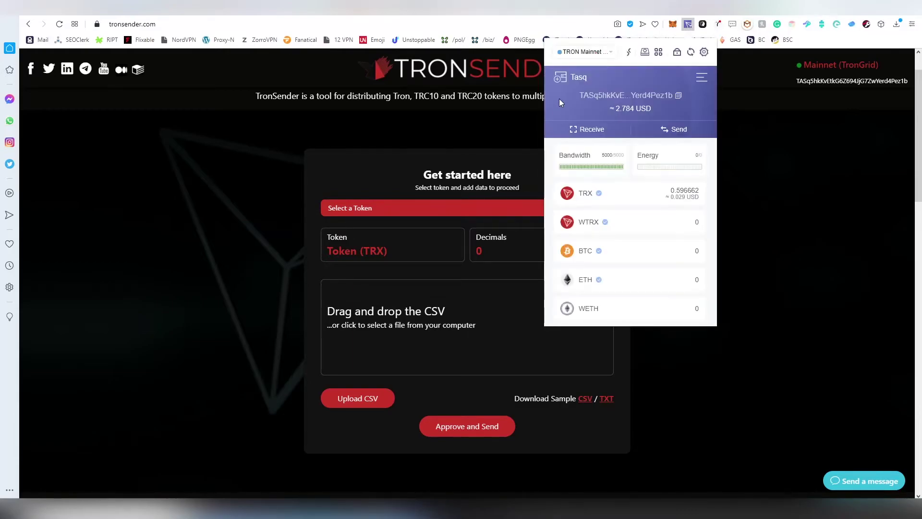
{"action": "left_click", "coordinate": [583, 52]}
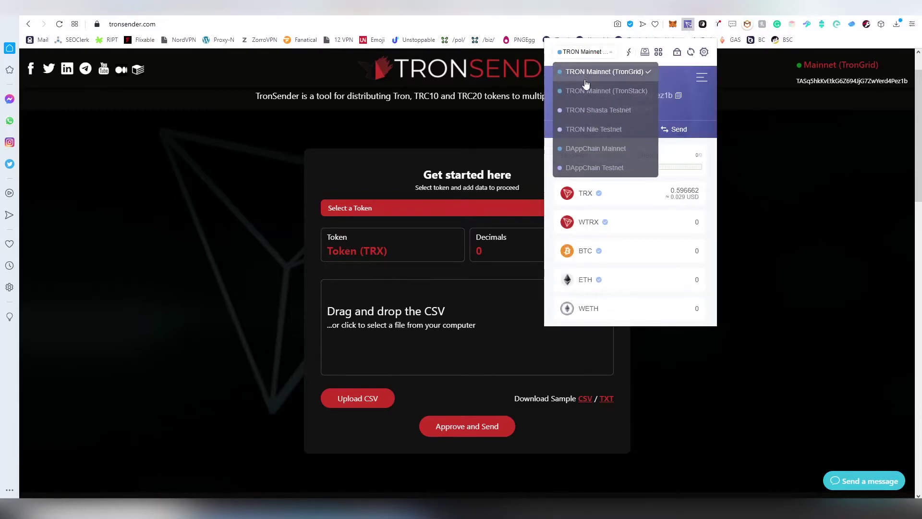
{"action": "left_click", "coordinate": [595, 109]}
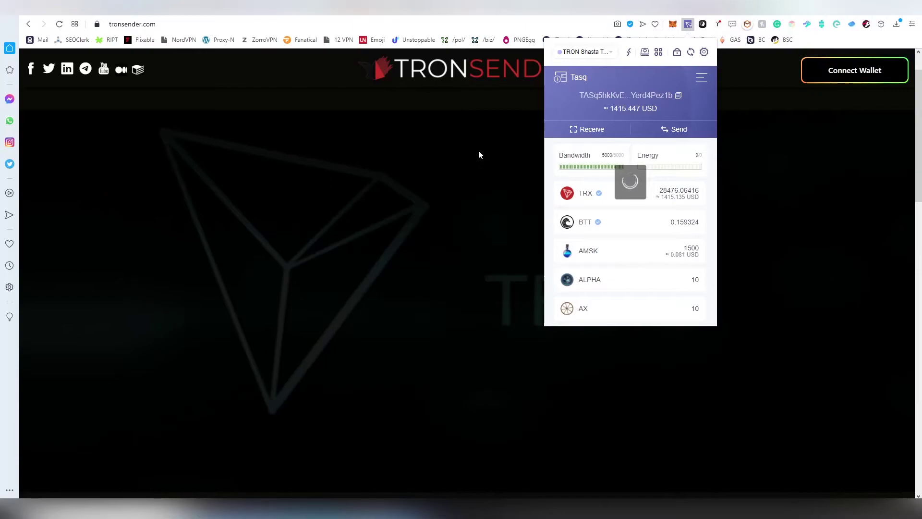
{"action": "left_click", "coordinate": [478, 150]}
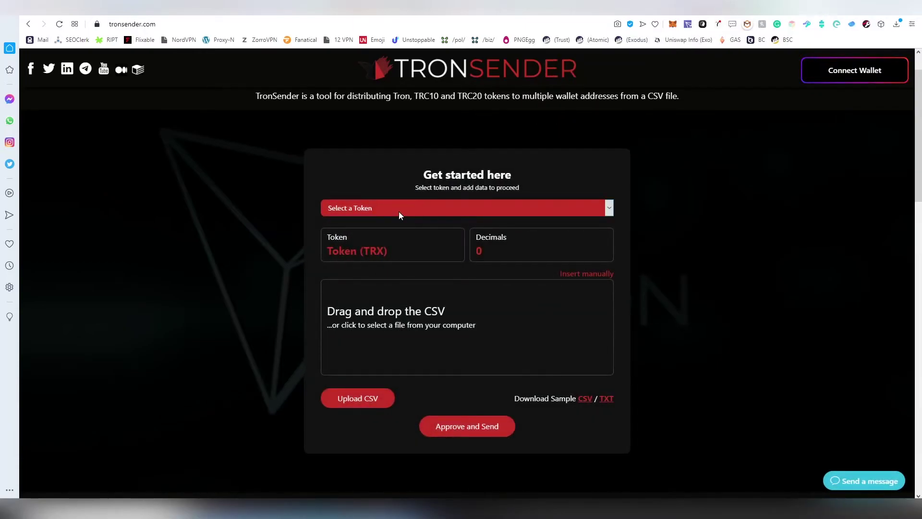
{"action": "left_click", "coordinate": [828, 82]}
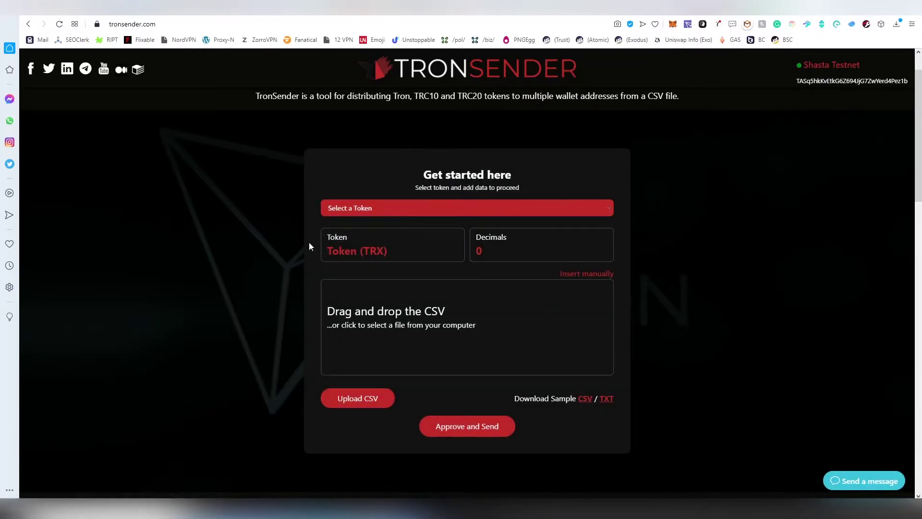
{"action": "left_click", "coordinate": [391, 210]}
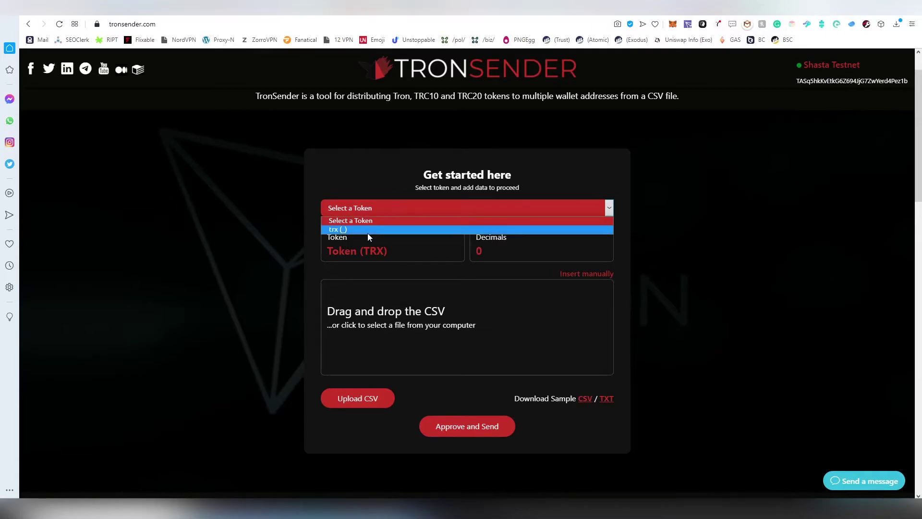
Step: Select trx again as the token, restoring Decimals 6
{"action": "left_click", "coordinate": [367, 230]}
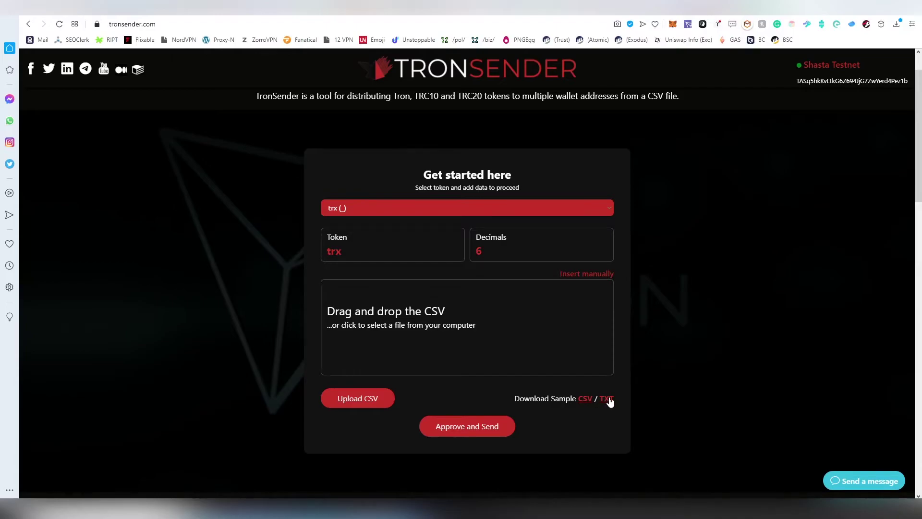
Step: Load sample.csv as the recipient list, giving two addresses at 100 trx each
{"action": "left_click", "coordinate": [375, 399]}
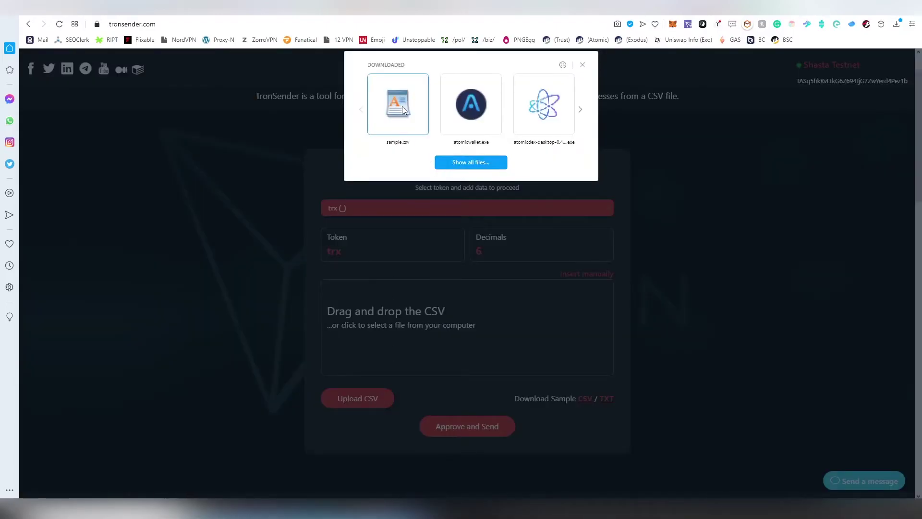
{"action": "left_click", "coordinate": [402, 105]}
{"action": "scroll", "coordinate": [566, 271], "scroll_direction": "down", "scroll_amount": 2}
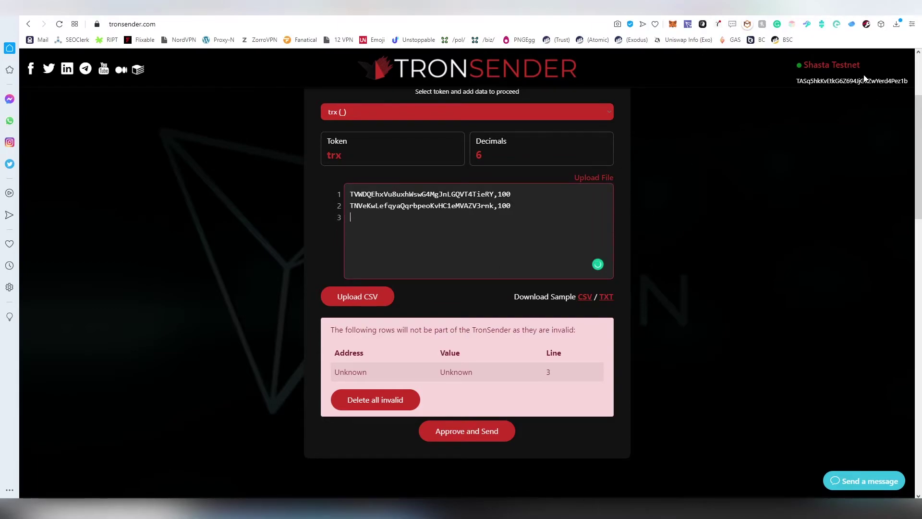
Step: Paste the connected wallet's address from the page into the list, deleting extra pasted lines
{"action": "left_click_drag", "start_coordinate": [864, 82], "coordinate": [917, 95]}
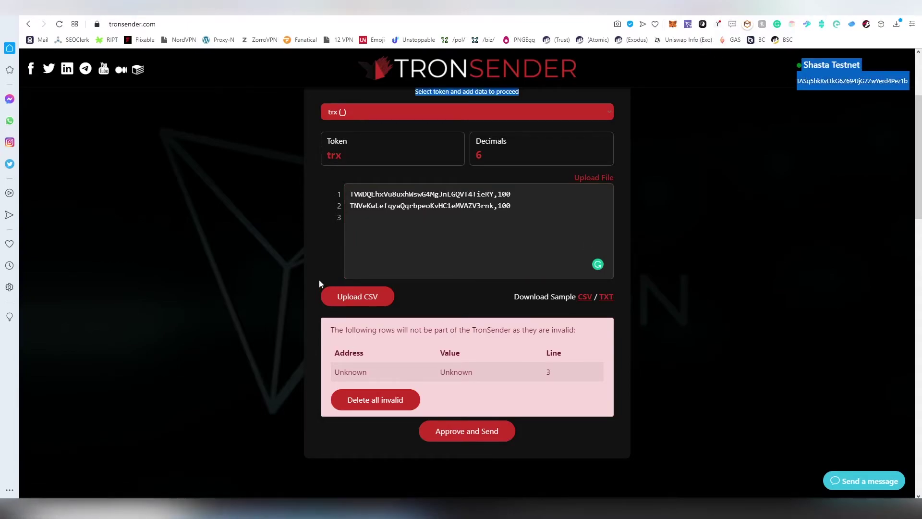
{"action": "left_click", "coordinate": [380, 206]}
{"action": "key", "text": "ctrl+v"}
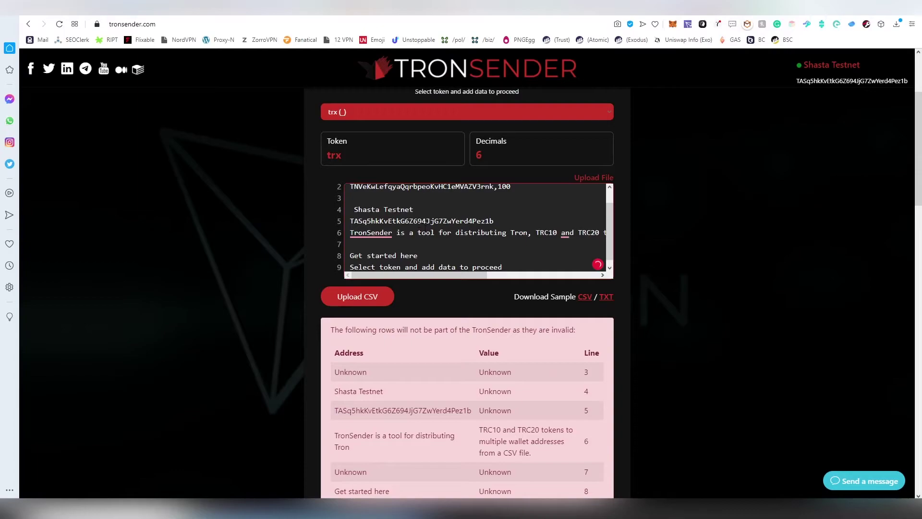
{"action": "left_click_drag", "start_coordinate": [503, 267], "coordinate": [326, 232]}
{"action": "key", "text": "BackSpace"}
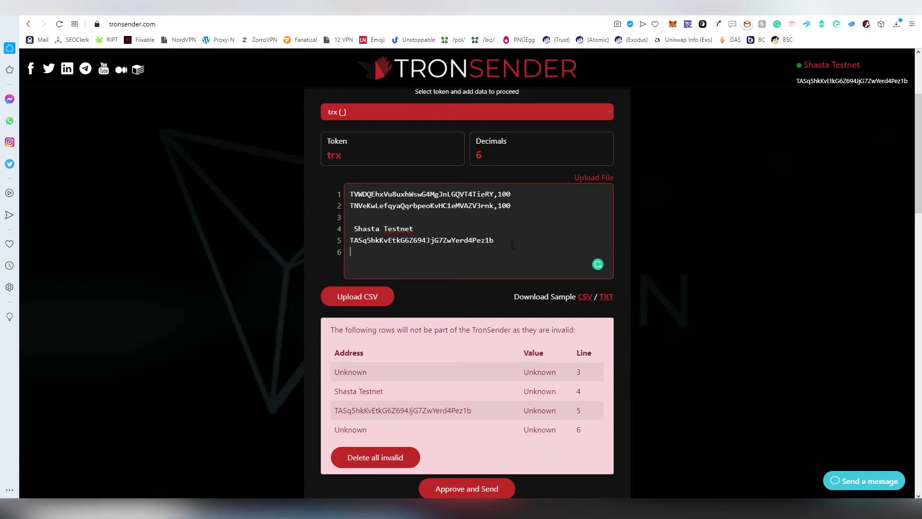
Step: Move the address from line 5 to line 3 and delete the 'Shasta Testnet' and blank lines
{"action": "left_click_drag", "start_coordinate": [500, 239], "coordinate": [350, 240]}
{"action": "key", "text": "ctrl+x"}
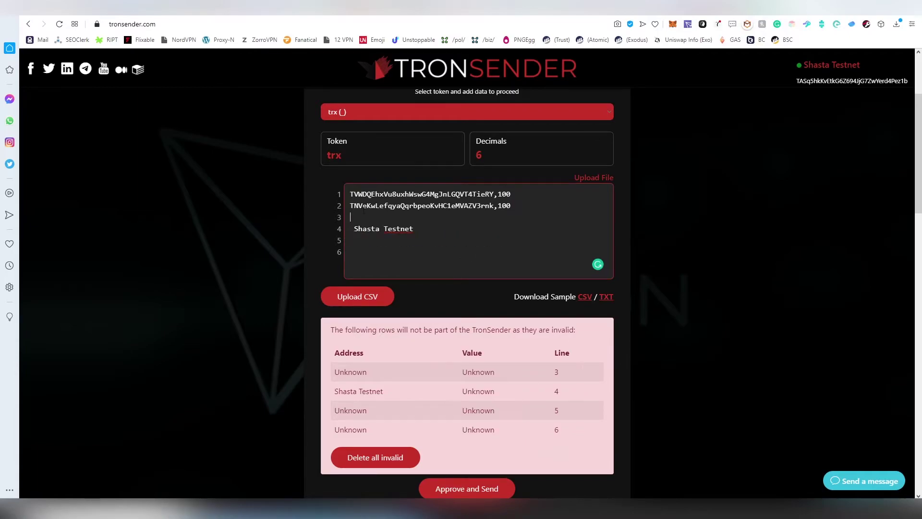
{"action": "left_click", "coordinate": [406, 219]}
{"action": "key", "text": "ctrl+v"}
{"action": "left_click_drag", "start_coordinate": [423, 229], "coordinate": [349, 229]}
{"action": "key", "text": "BackSpace"}
{"action": "key", "text": "BackSpace"}
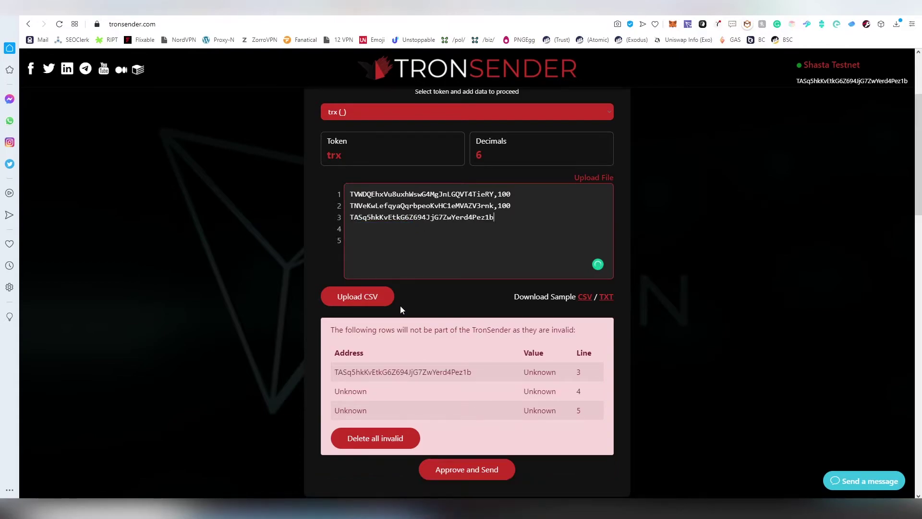
{"action": "key", "text": "BackSpace"}
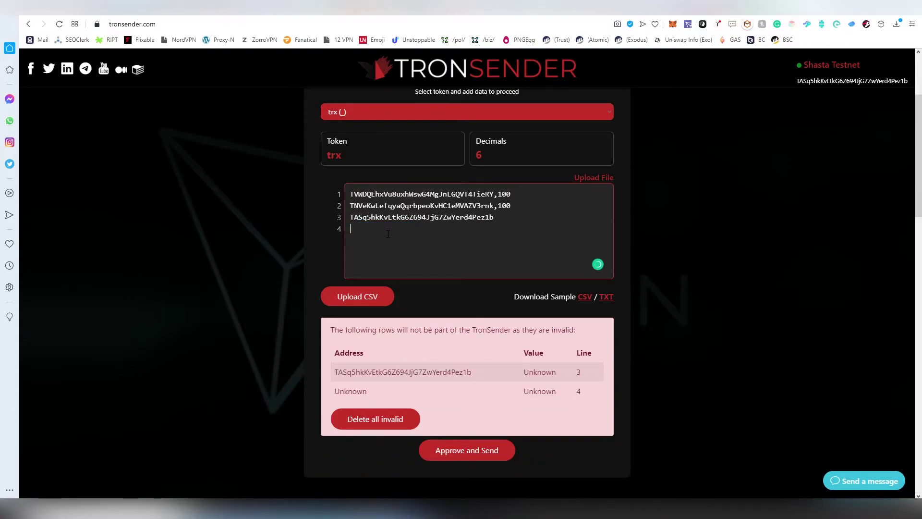
{"action": "key", "text": "BackSpace"}
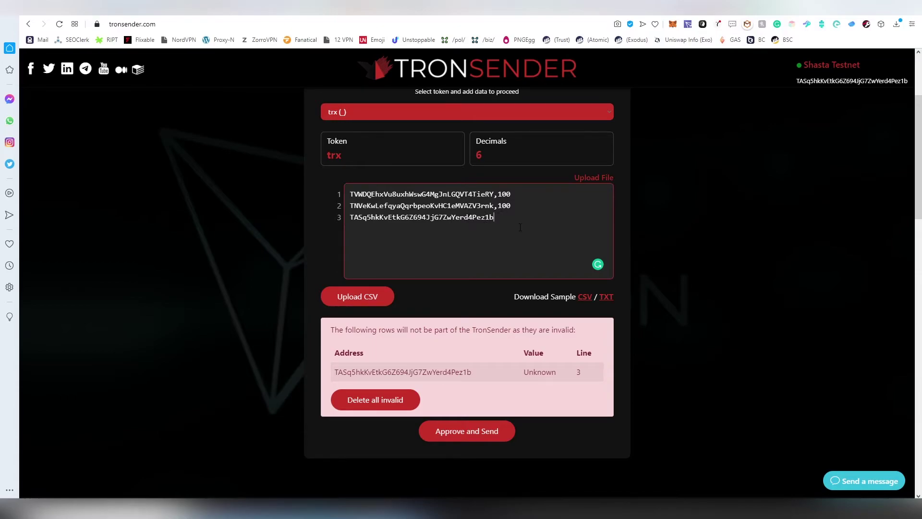
Step: Append ',450' to line 3 so the third recipient receives 450 trx
{"action": "type", "text": ",4"}
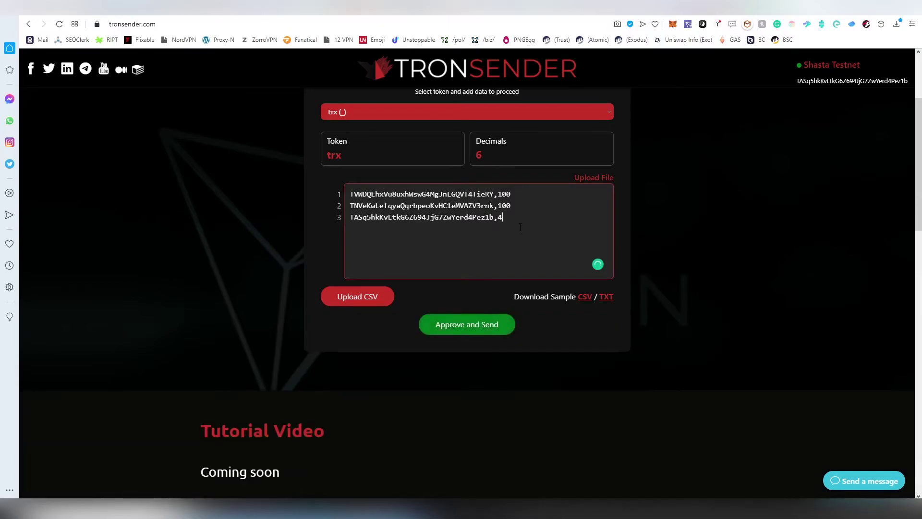
{"action": "type", "text": "50"}
{"action": "scroll", "coordinate": [551, 254], "scroll_direction": "up", "scroll_amount": 2}
{"action": "scroll", "coordinate": [480, 337], "scroll_direction": "down", "scroll_amount": 1}
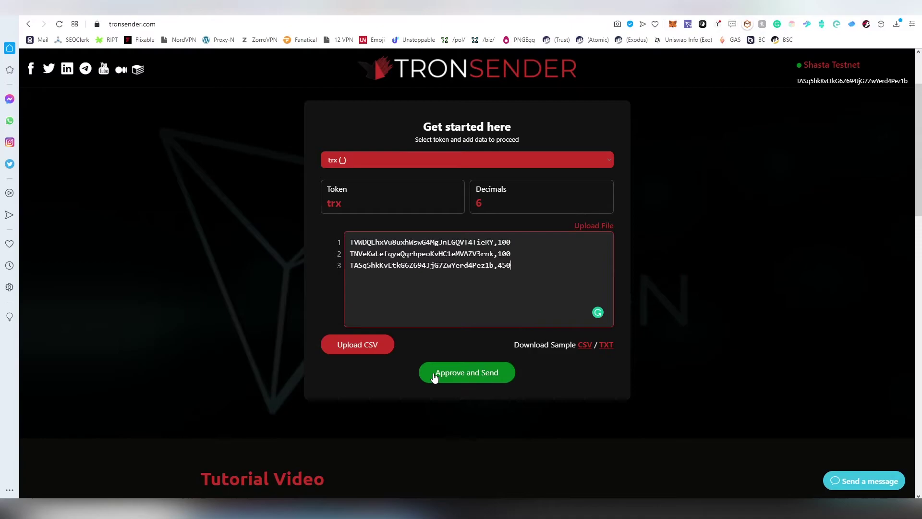
Step: Submit the recipient list and review the summary: 3 addresses, 650 tokens, 500 TRX fee
{"action": "left_click", "coordinate": [435, 377]}
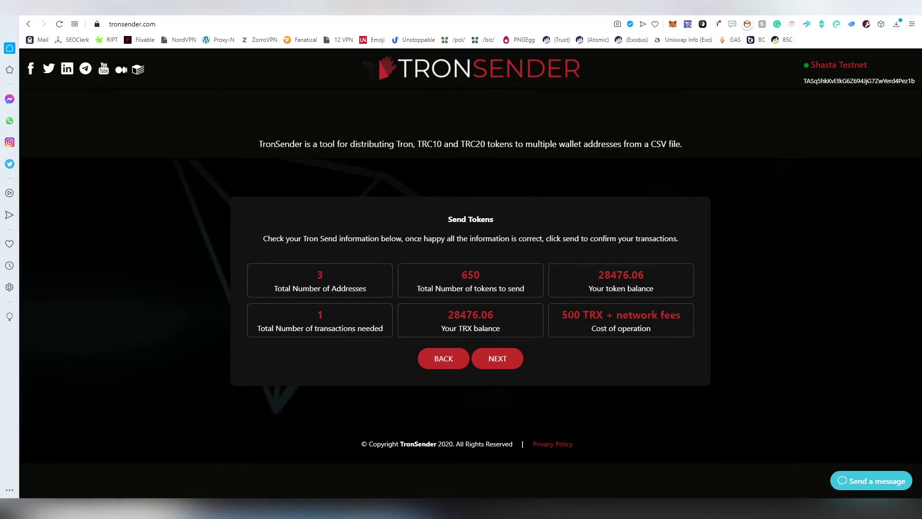
{"action": "left_click_drag", "start_coordinate": [561, 315], "coordinate": [676, 315]}
{"action": "left_click", "coordinate": [676, 316]}
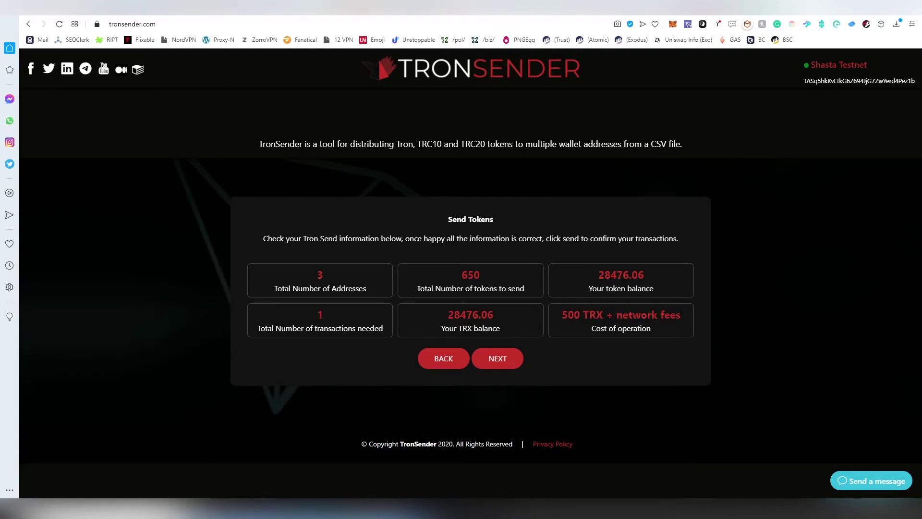
Step: Sign the 1150 TRX bulk-send transaction in the TronLink Request Signature popup
{"action": "left_click", "coordinate": [510, 360]}
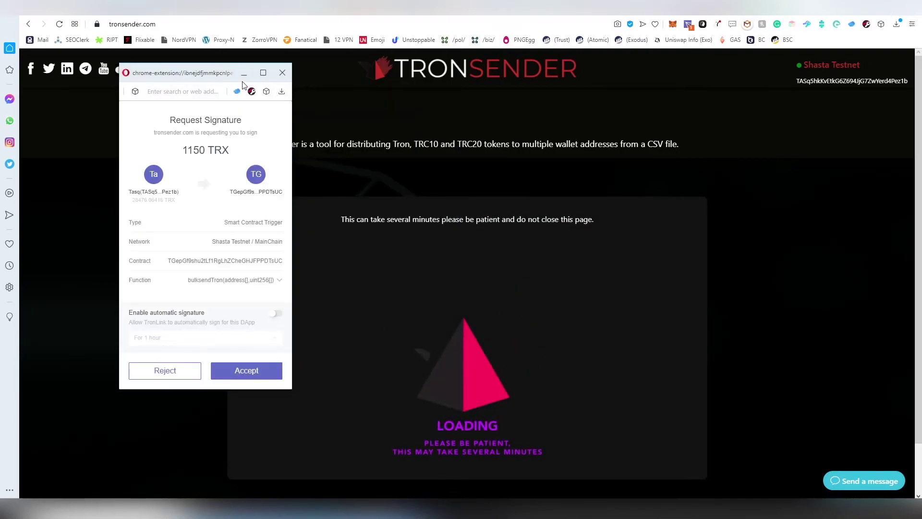
{"action": "left_click_drag", "start_coordinate": [212, 72], "coordinate": [457, 98]}
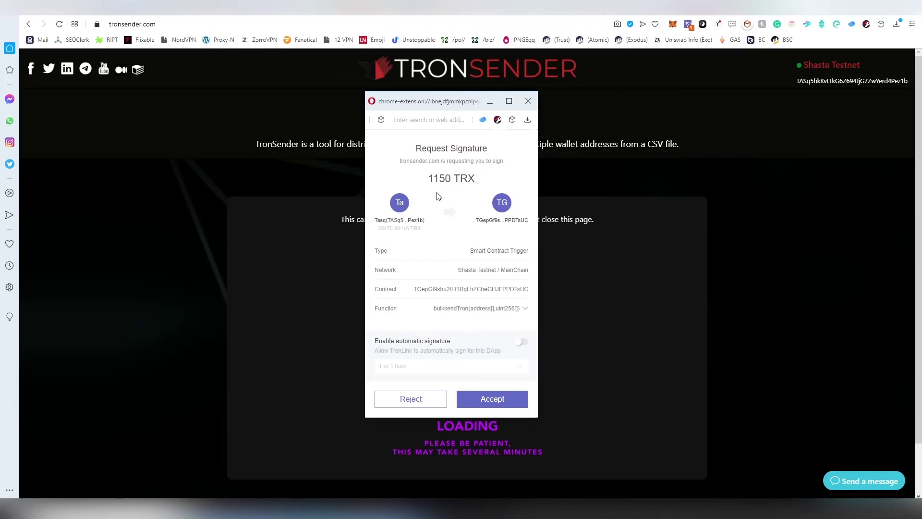
{"action": "left_click", "coordinate": [504, 402]}
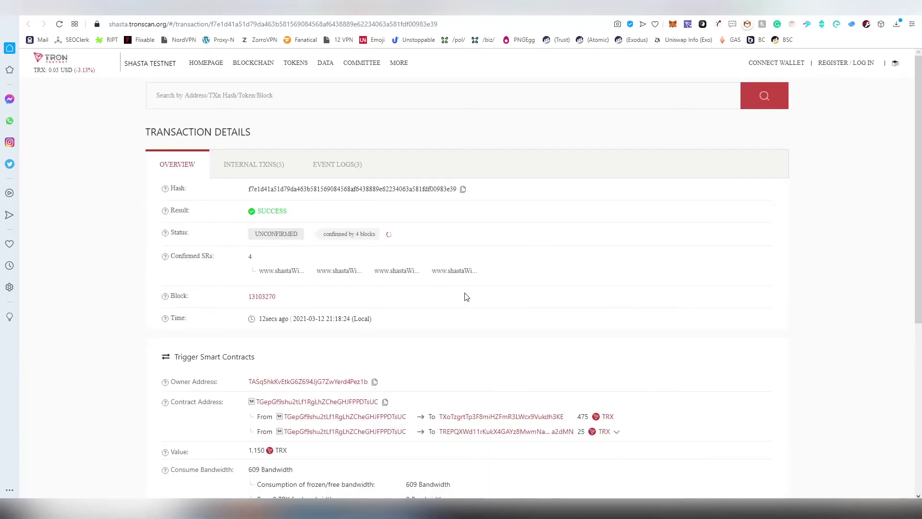
Step: Expand the transfers list in the Tronscan transaction details, then close the tab to return to TronSender
{"action": "scroll", "coordinate": [464, 297], "scroll_direction": "down", "scroll_amount": 1}
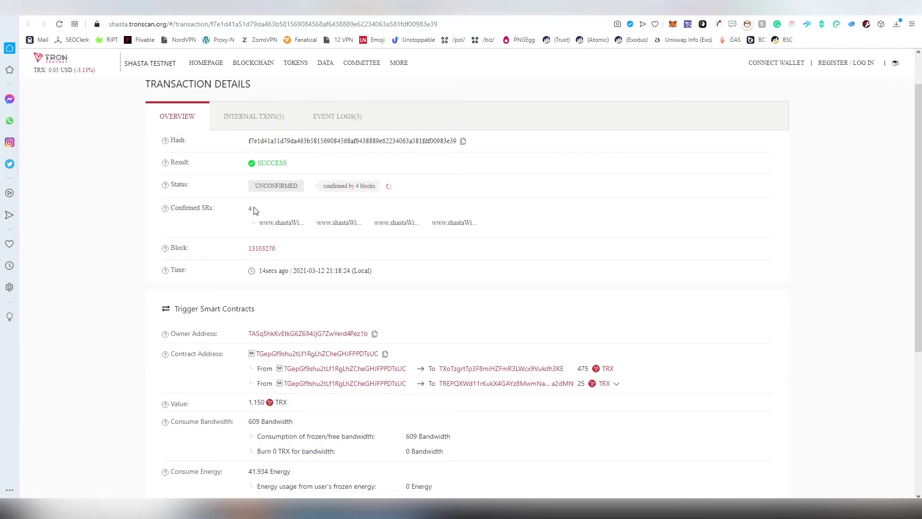
{"action": "scroll", "coordinate": [297, 250], "scroll_direction": "down", "scroll_amount": 2}
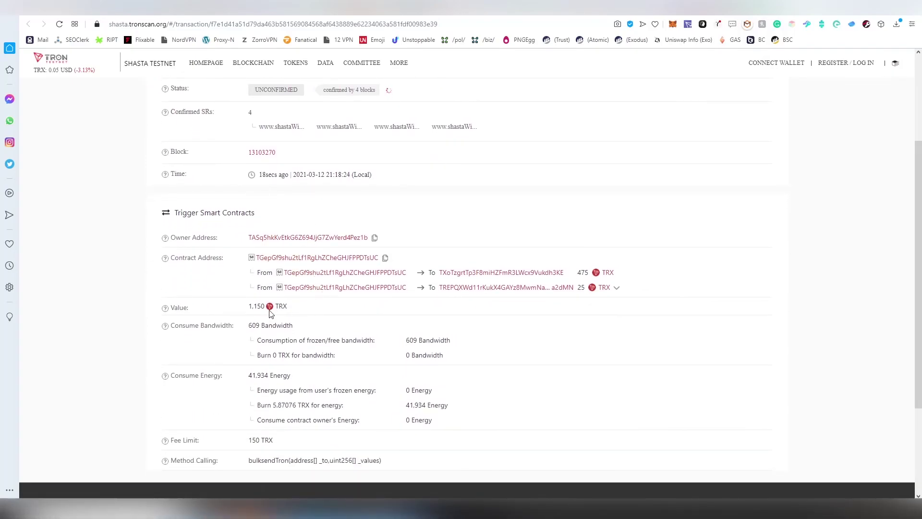
{"action": "left_click", "coordinate": [617, 289]}
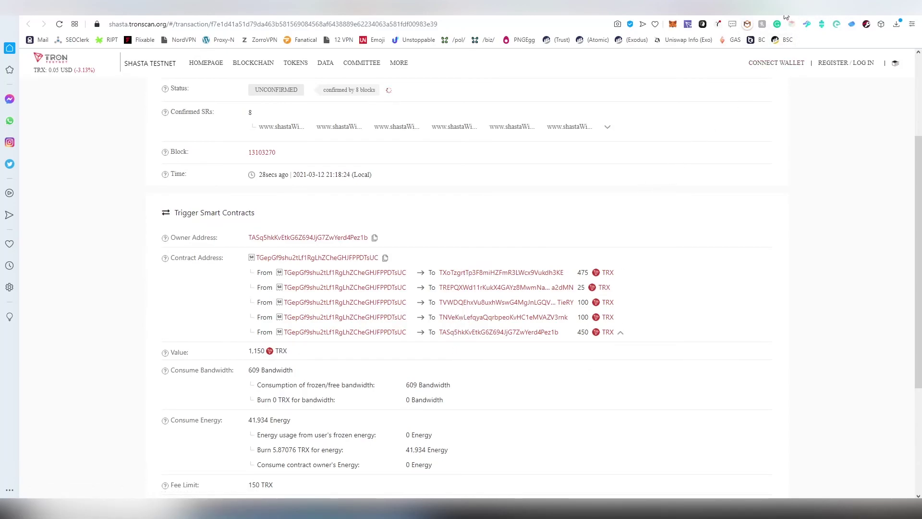
{"action": "key", "text": "ctrl+w"}
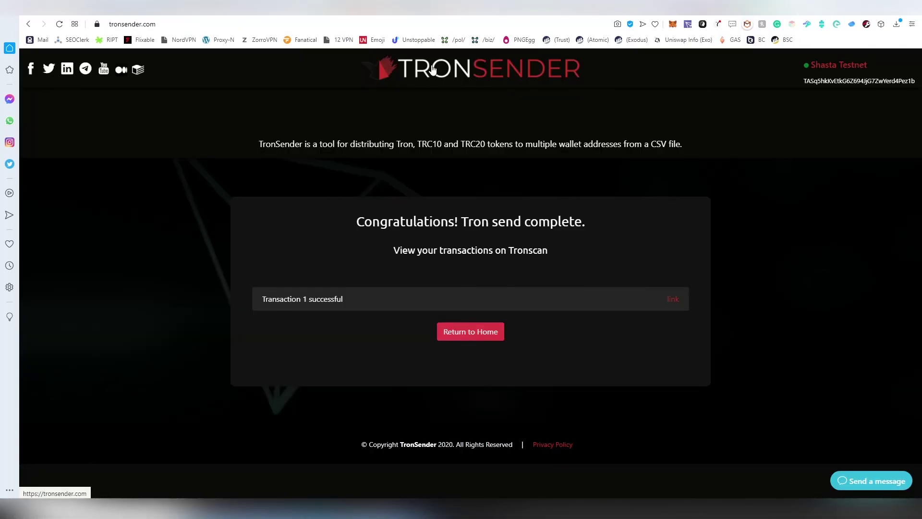
Step: Return to the TronSender home page and scroll past the Fee Calculator to the referral address field
{"action": "left_click", "coordinate": [483, 336]}
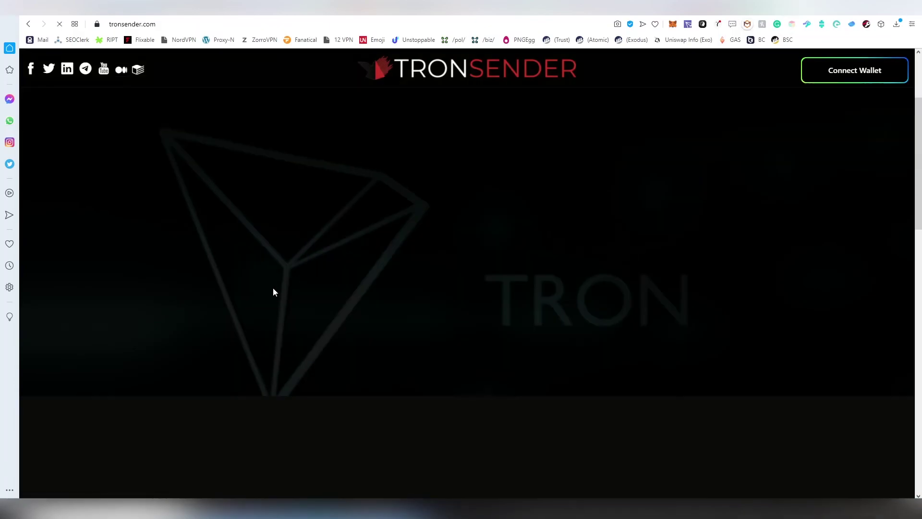
{"action": "scroll", "coordinate": [275, 287], "scroll_direction": "down", "scroll_amount": 5}
{"action": "scroll", "coordinate": [265, 247], "scroll_direction": "down", "scroll_amount": 2}
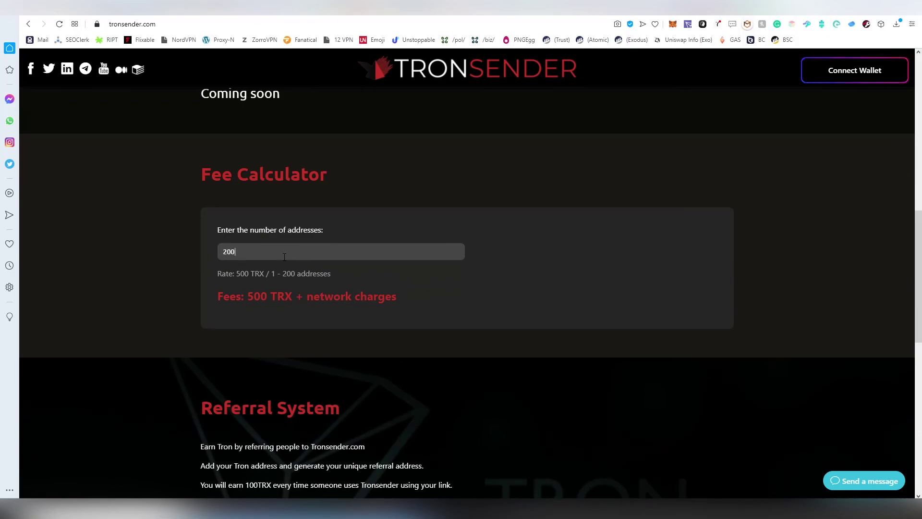
{"action": "scroll", "coordinate": [285, 257], "scroll_direction": "down", "scroll_amount": 5}
{"action": "left_click", "coordinate": [308, 304]}
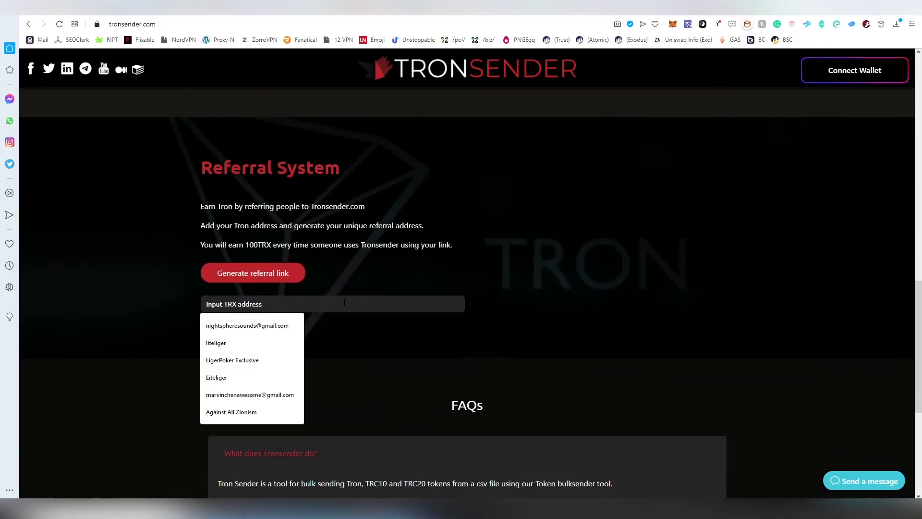
{"action": "left_click", "coordinate": [390, 269]}
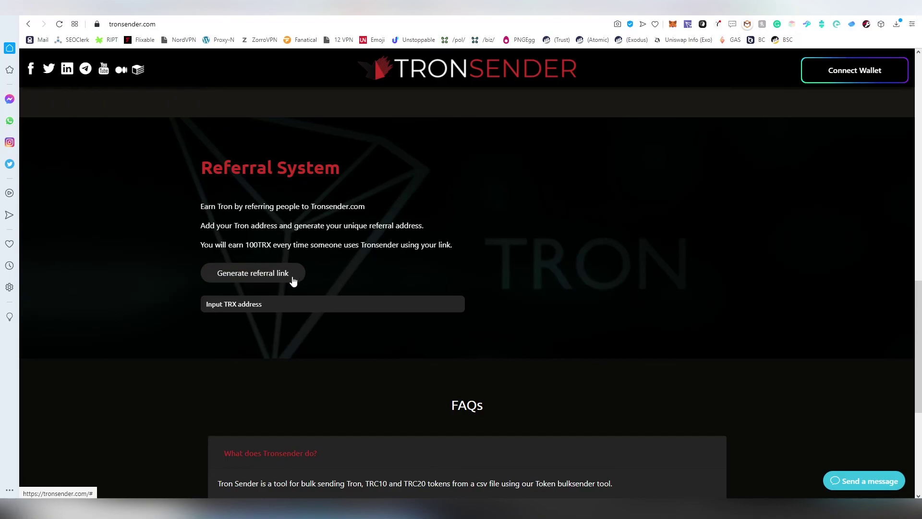
Step: Expand the FAQ answers on how it works, safety, CSV, address limit, affiliates and 'No matching options'
{"action": "scroll", "coordinate": [347, 265], "scroll_direction": "down", "scroll_amount": 4}
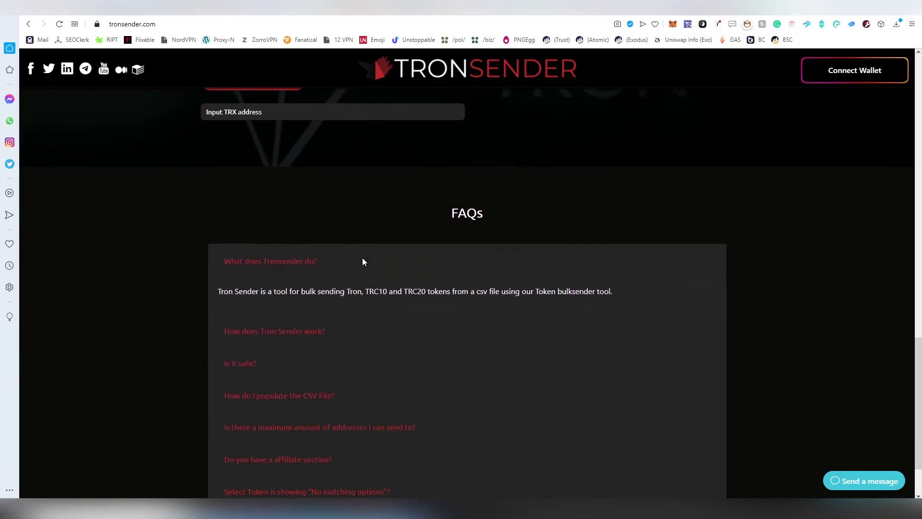
{"action": "scroll", "coordinate": [362, 262], "scroll_direction": "down", "scroll_amount": 2}
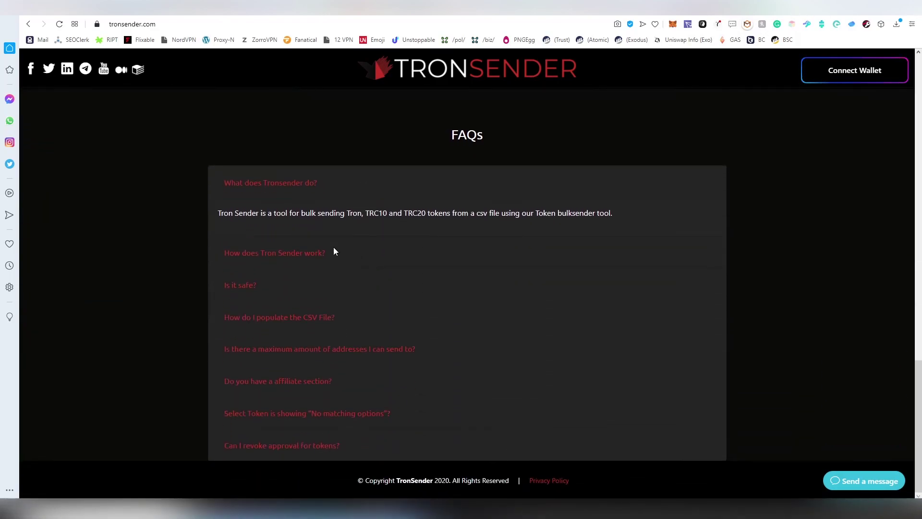
{"action": "left_click", "coordinate": [309, 255]}
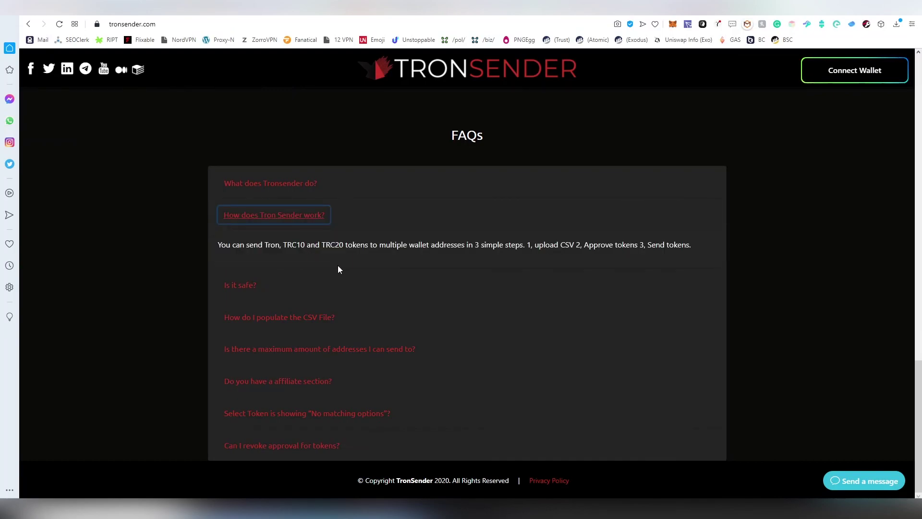
{"action": "left_click", "coordinate": [256, 290]}
{"action": "left_click", "coordinate": [308, 330]}
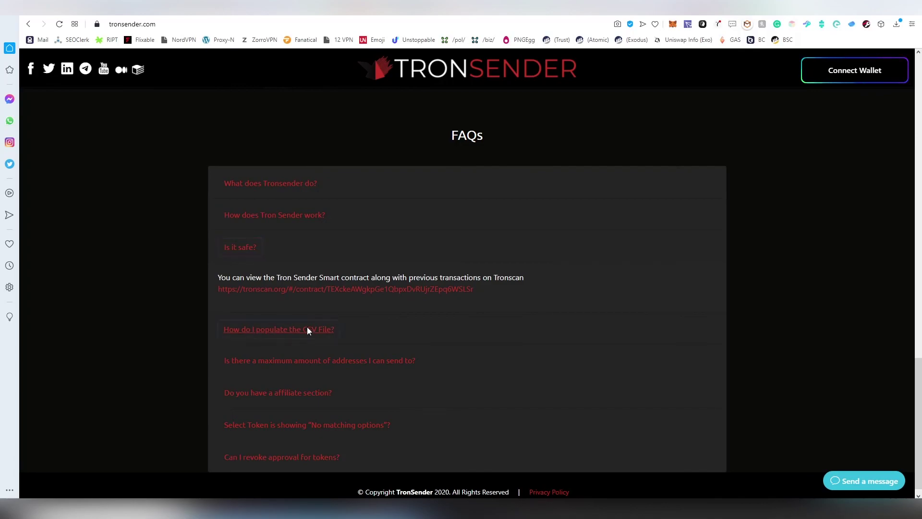
{"action": "left_click", "coordinate": [338, 360]}
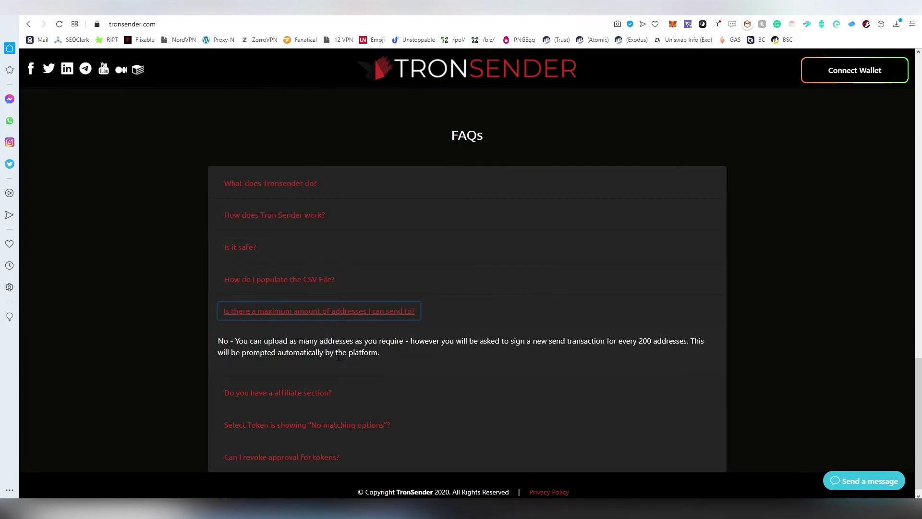
{"action": "left_click", "coordinate": [323, 377]}
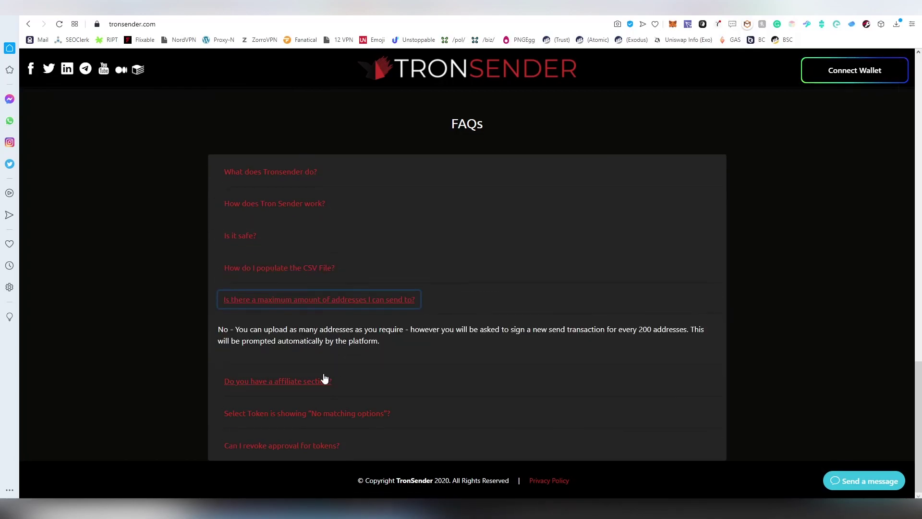
{"action": "left_click", "coordinate": [352, 411]}
{"action": "scroll", "coordinate": [365, 409], "scroll_direction": "down", "scroll_amount": 1}
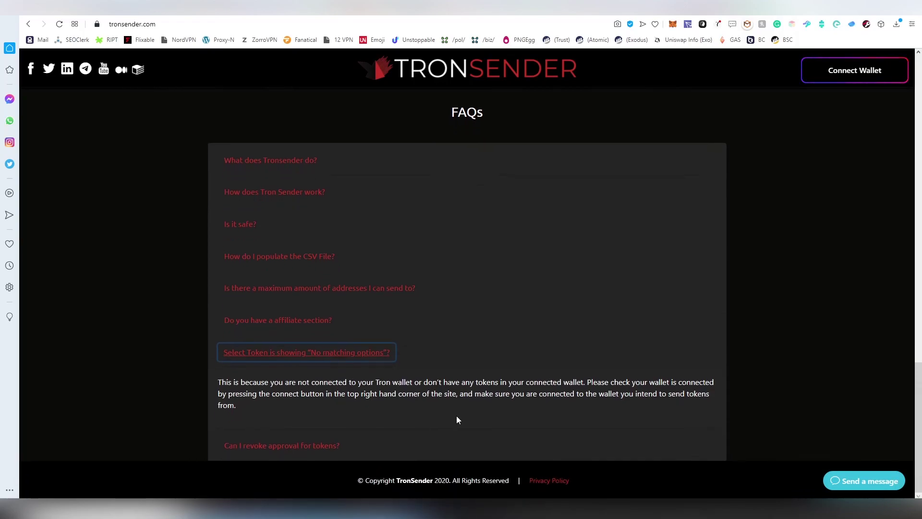